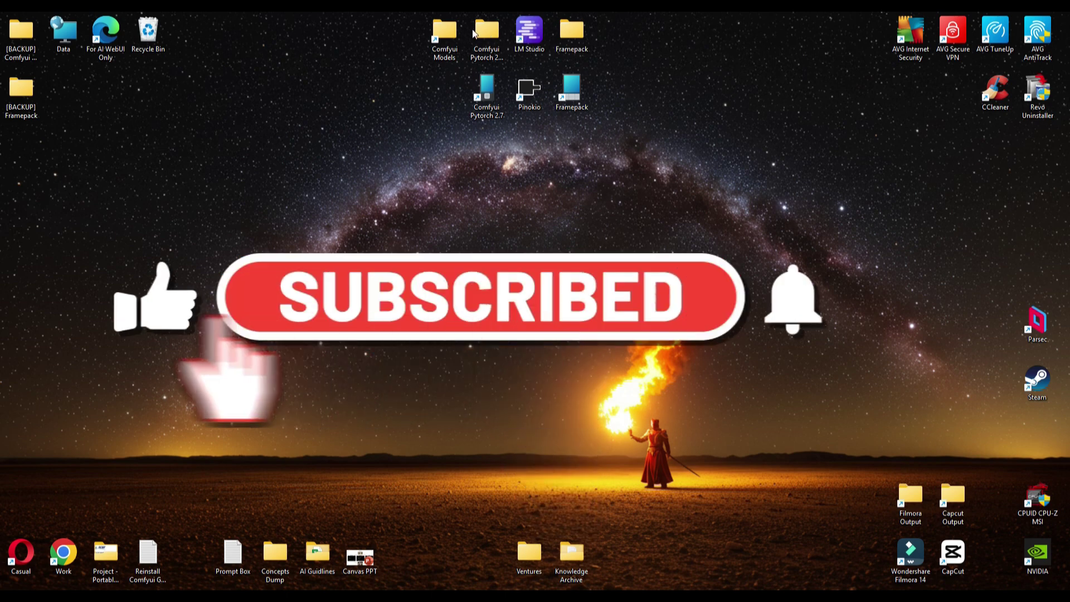
- Go from the parent Framepack folder into the framepack_cu126_torch26 folder
{"action": "left_click", "coordinate": [334, 535]}
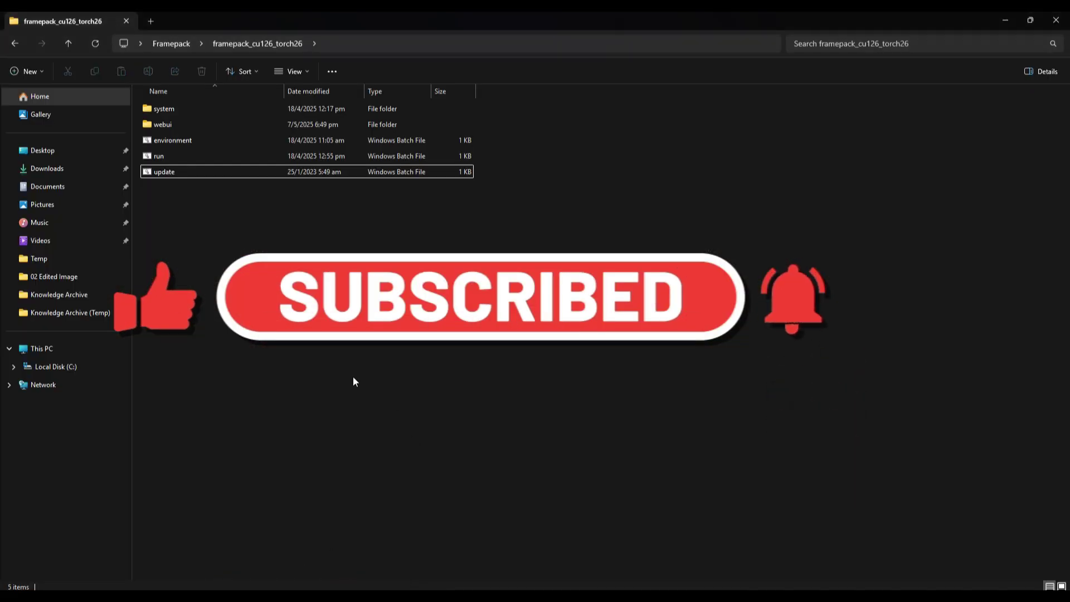
{"action": "key", "text": "alt+Left"}
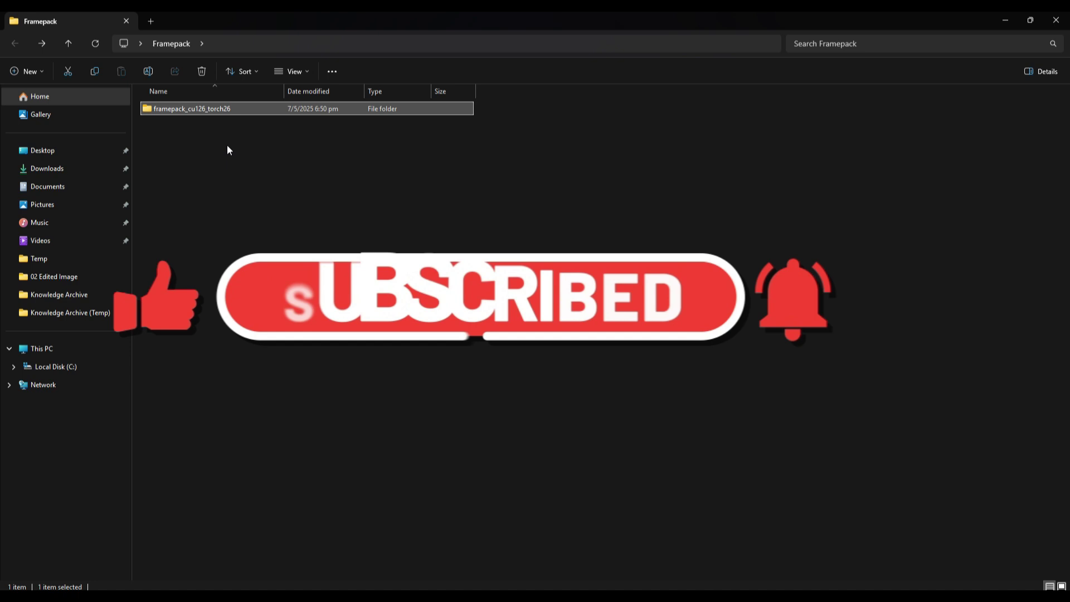
{"action": "double_click", "coordinate": [209, 111]}
- Run update.bat, confirm FramePack is already up to date, and close the console
{"action": "left_click", "coordinate": [168, 173]}
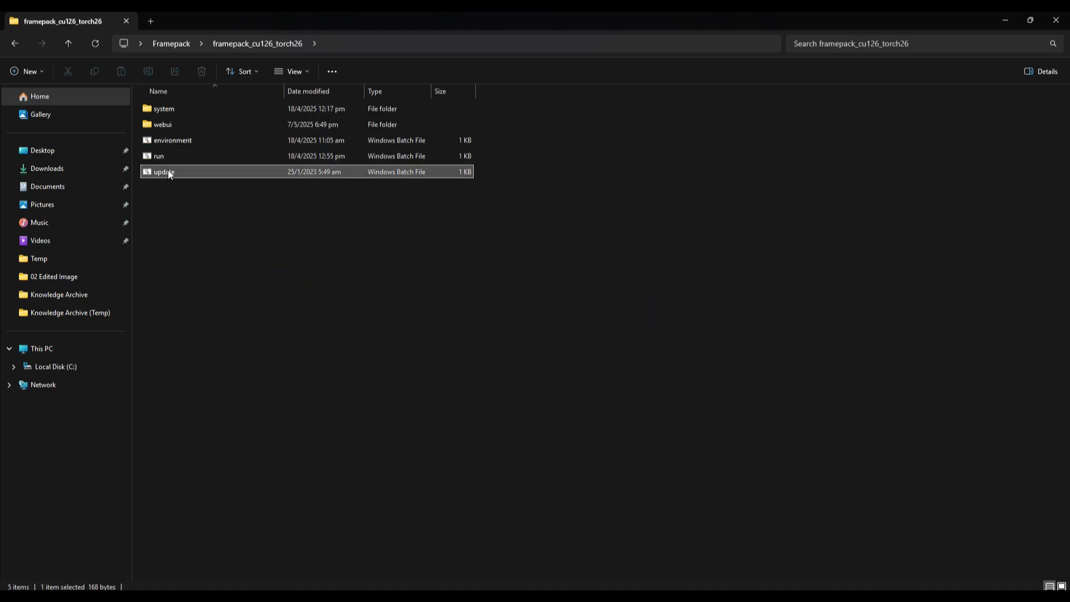
{"action": "double_click", "coordinate": [168, 171]}
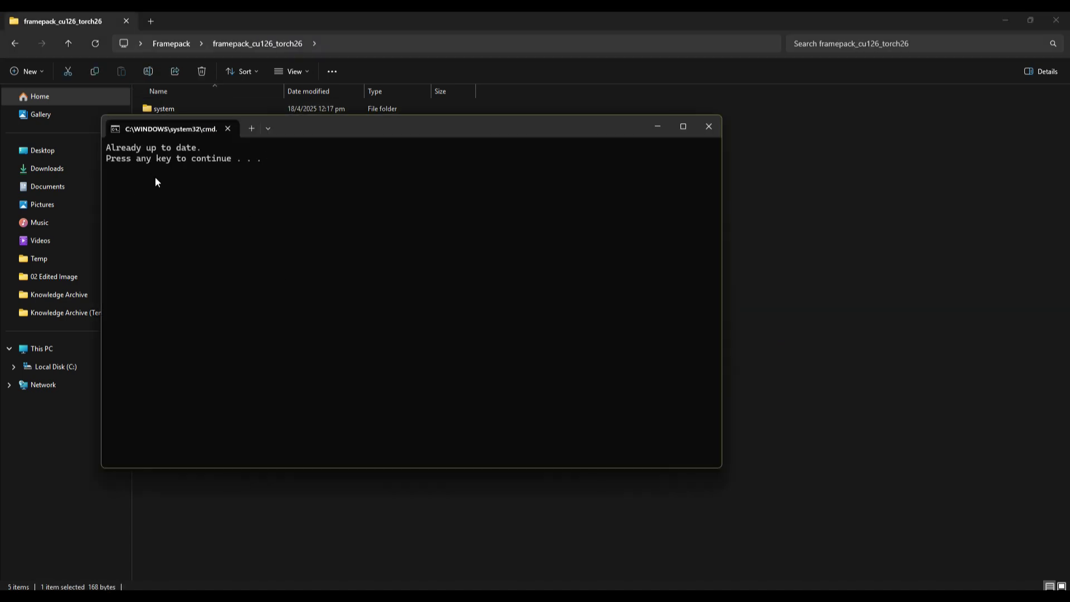
{"action": "left_click_drag", "start_coordinate": [146, 170], "coordinate": [323, 172]}
{"action": "key", "text": "Return"}
{"action": "left_click", "coordinate": [270, 248]}
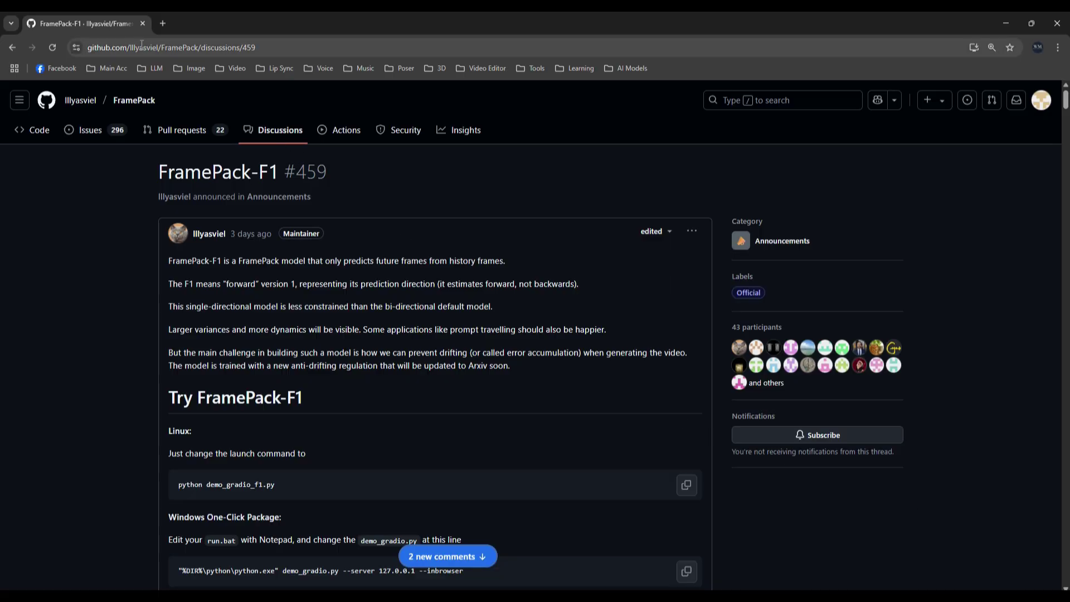
- Read the Windows One-Click Package note on switching run.bat from demo_gradio.py to demo_gradio_f1.py
{"action": "left_click", "coordinate": [141, 44]}
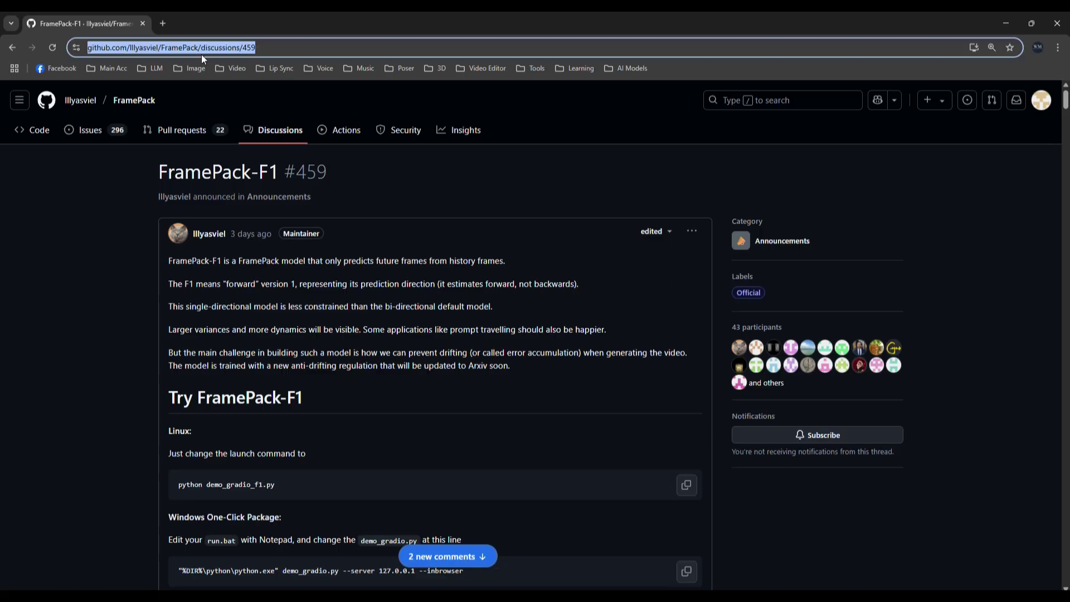
{"action": "left_click", "coordinate": [389, 263]}
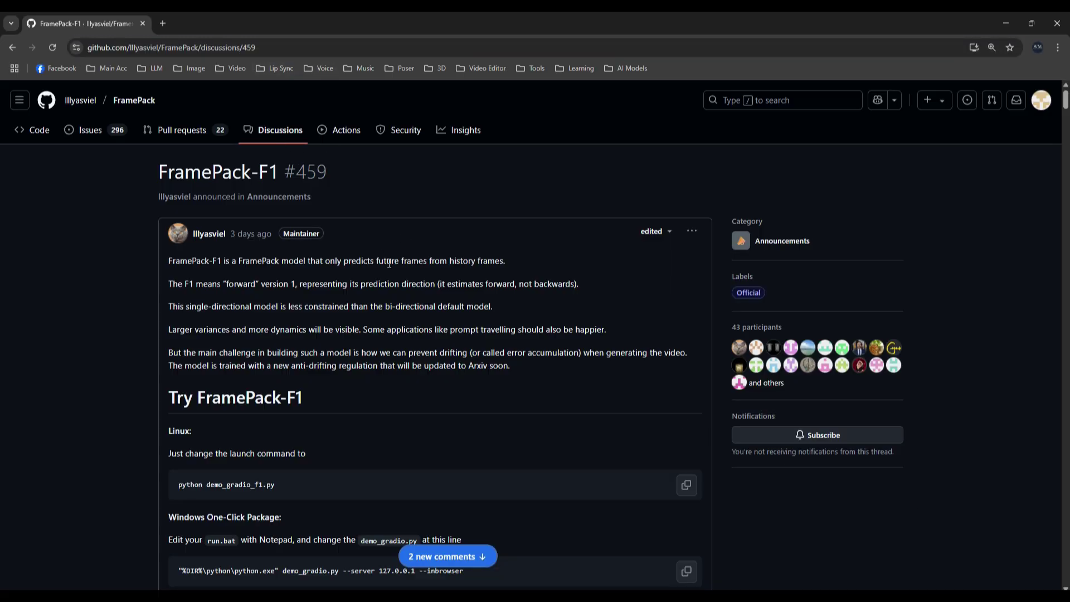
{"action": "scroll", "coordinate": [386, 268], "scroll_direction": "down", "scroll_amount": 4}
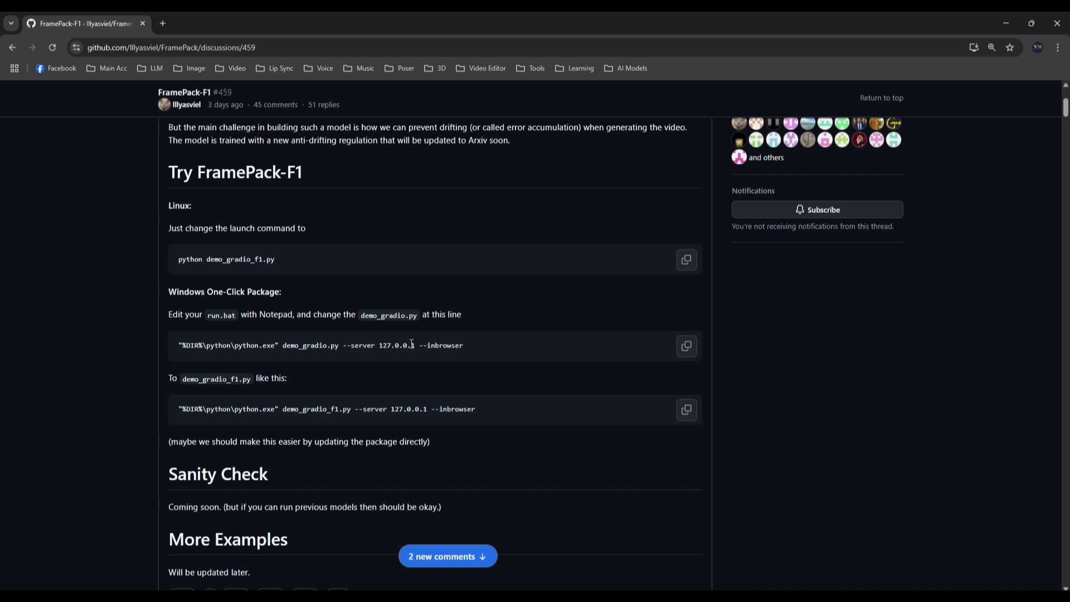
{"action": "left_click_drag", "start_coordinate": [178, 315], "coordinate": [450, 314]}
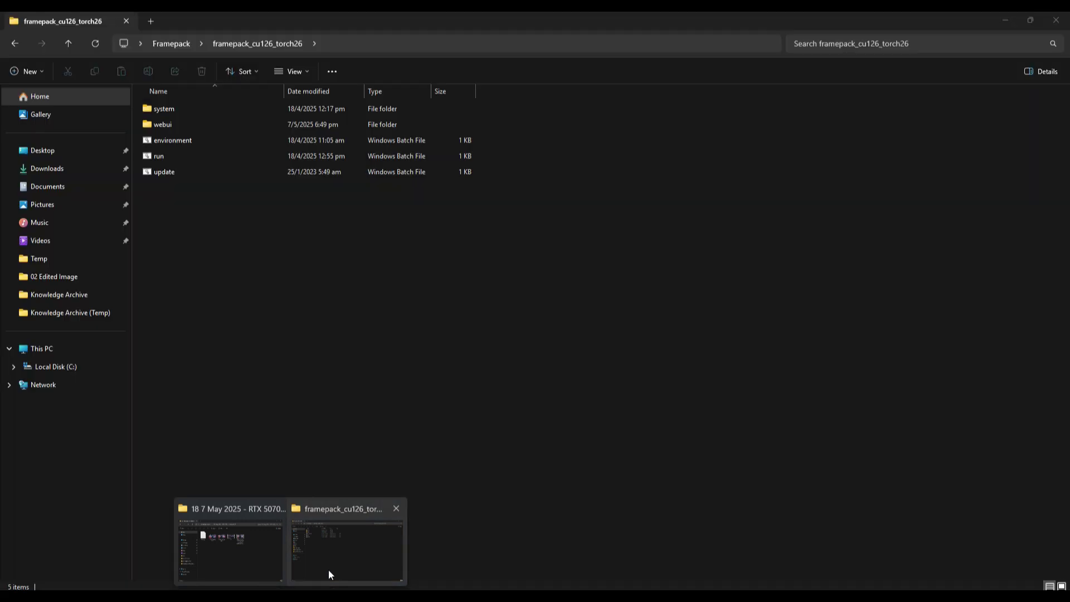
{"action": "left_click", "coordinate": [329, 569]}
- Duplicate the run script as a backup named 'run - Copy'
{"action": "left_click", "coordinate": [148, 156]}
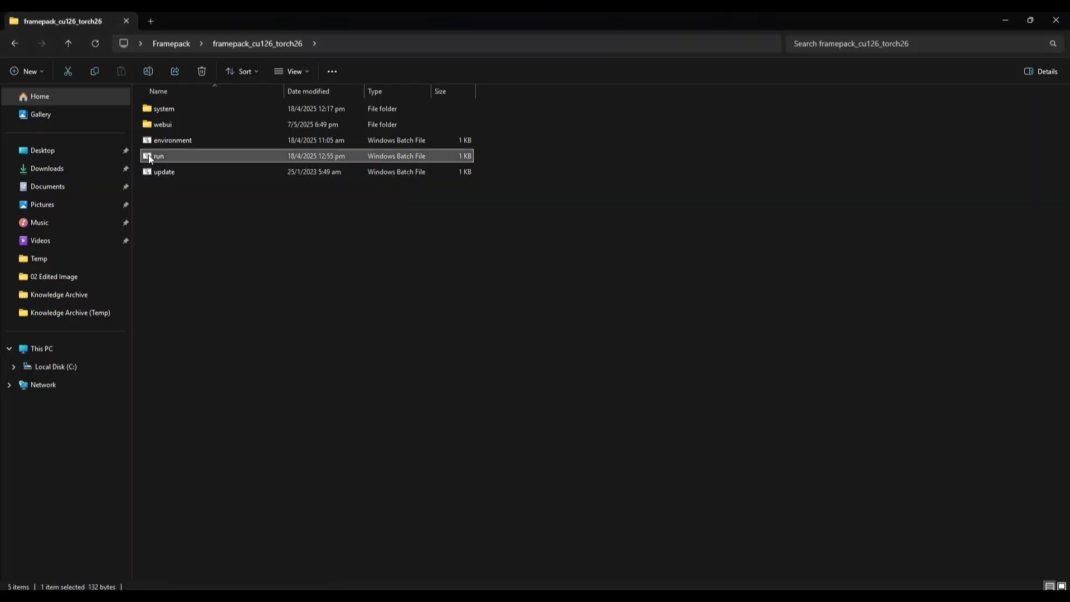
{"action": "key", "text": "ctrl+c"}
{"action": "left_click", "coordinate": [215, 246]}
{"action": "key", "text": "ctrl+v"}
{"action": "left_click", "coordinate": [193, 222]}
- Open the original run.bat in Notepad
{"action": "left_click", "coordinate": [156, 172]}
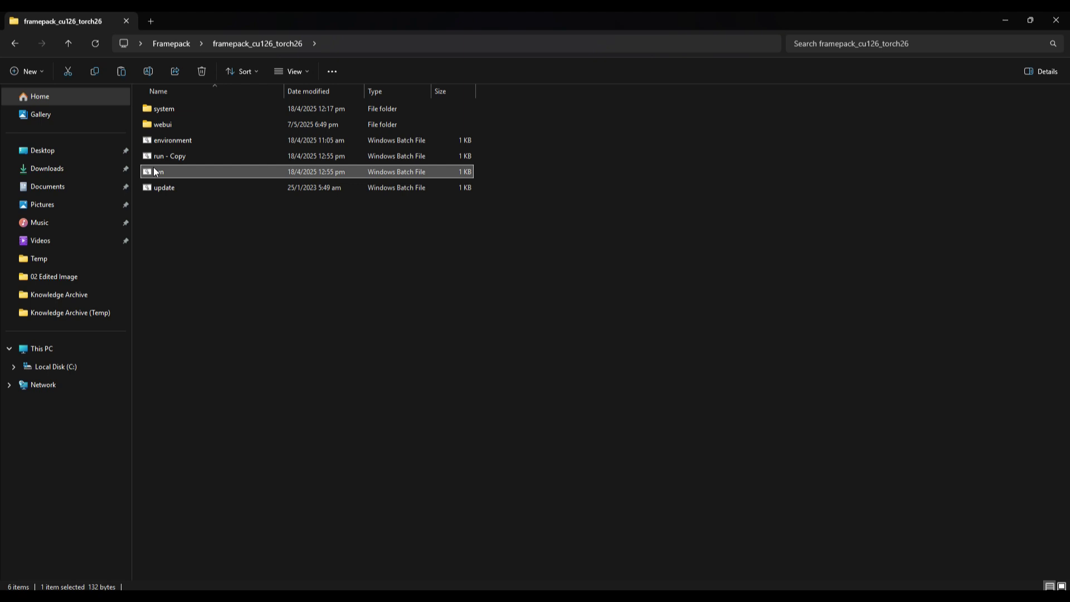
{"action": "right_click", "coordinate": [155, 172]}
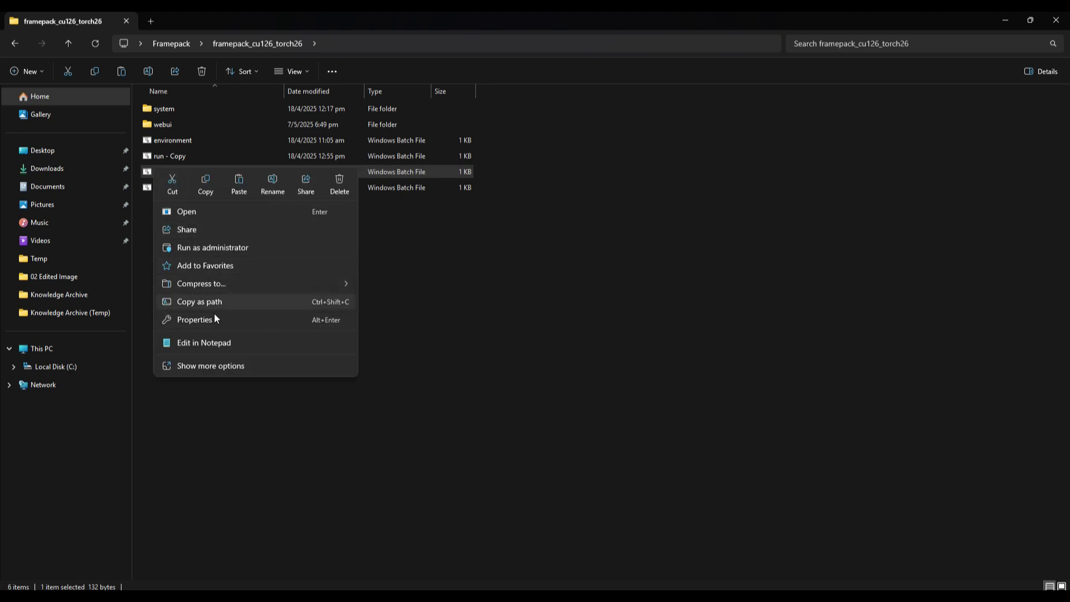
{"action": "left_click", "coordinate": [209, 342]}
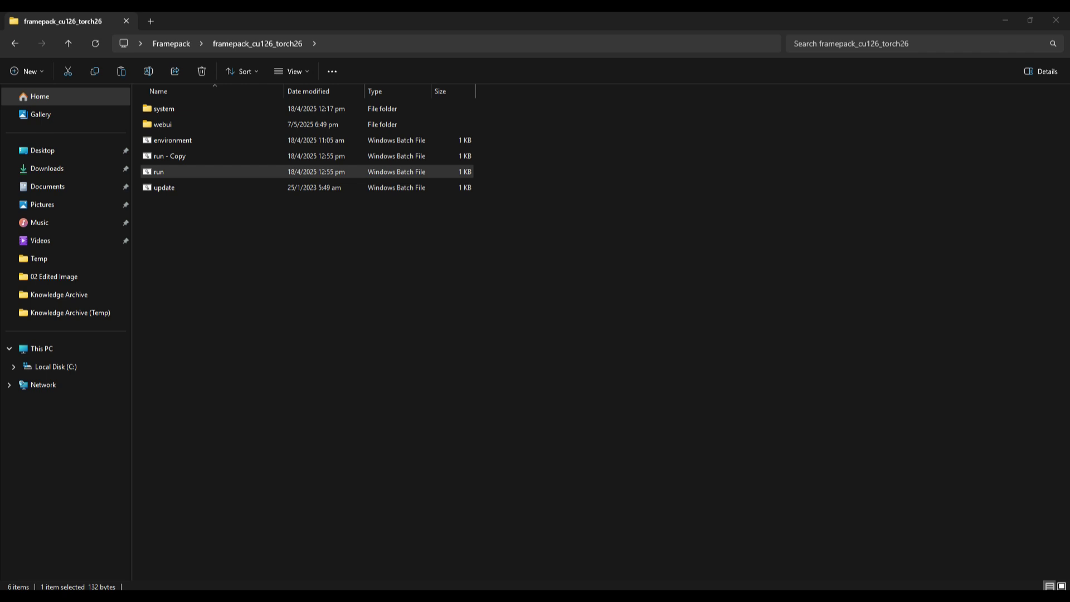
{"action": "left_click_drag", "start_coordinate": [336, 155], "coordinate": [317, 226]}
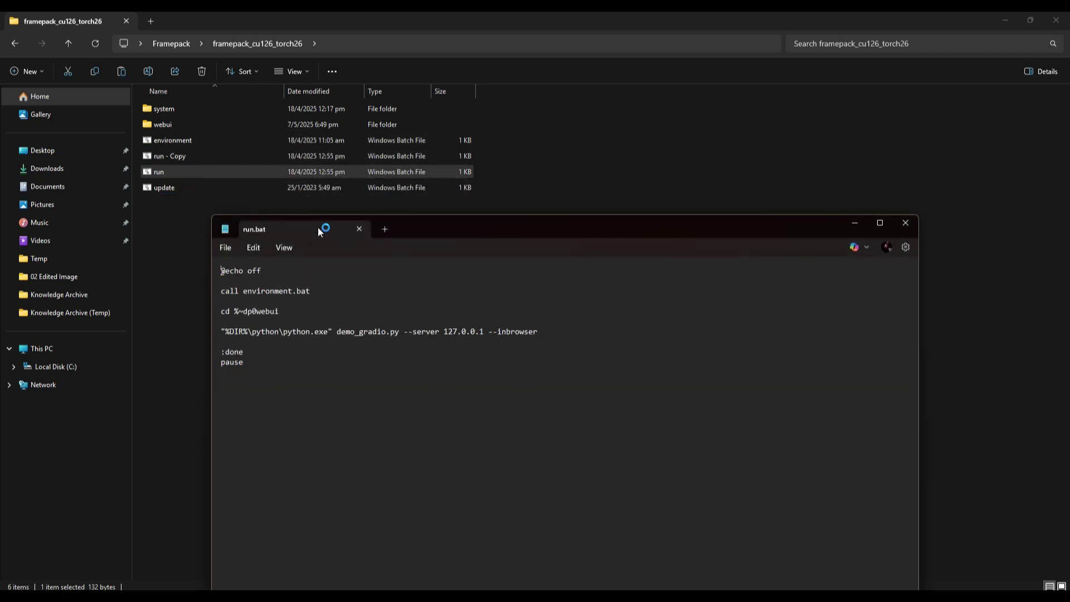
- Maximize run.bat and copy the demo_gradio_f1.py launch command from the discussion page
{"action": "double_click", "coordinate": [449, 219]}
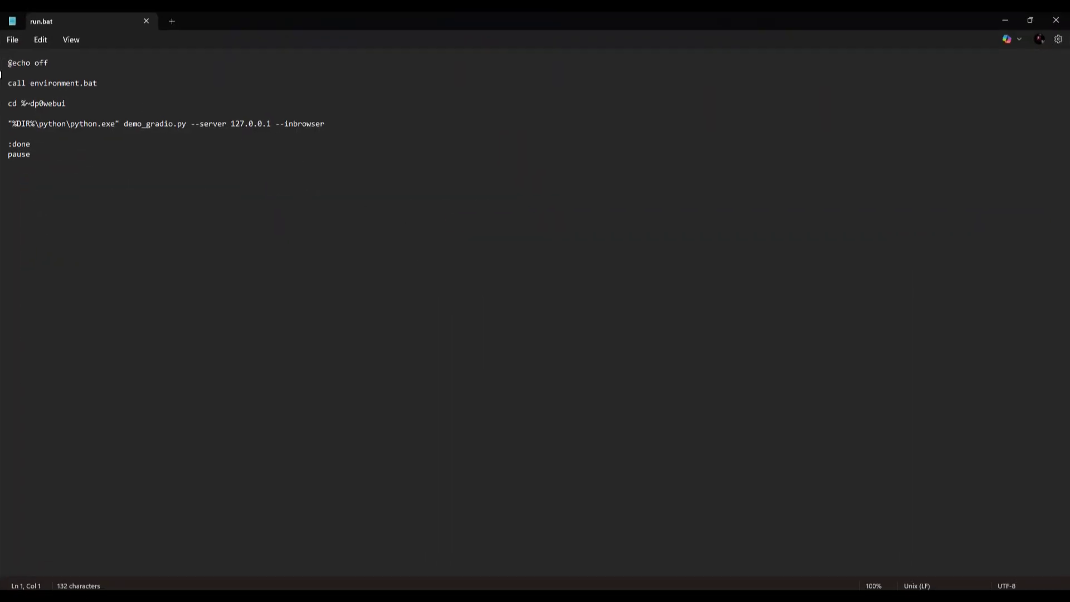
{"action": "left_click_drag", "start_coordinate": [18, 65], "coordinate": [52, 186]}
{"action": "left_click", "coordinate": [241, 194]}
{"action": "left_click", "coordinate": [272, 578]}
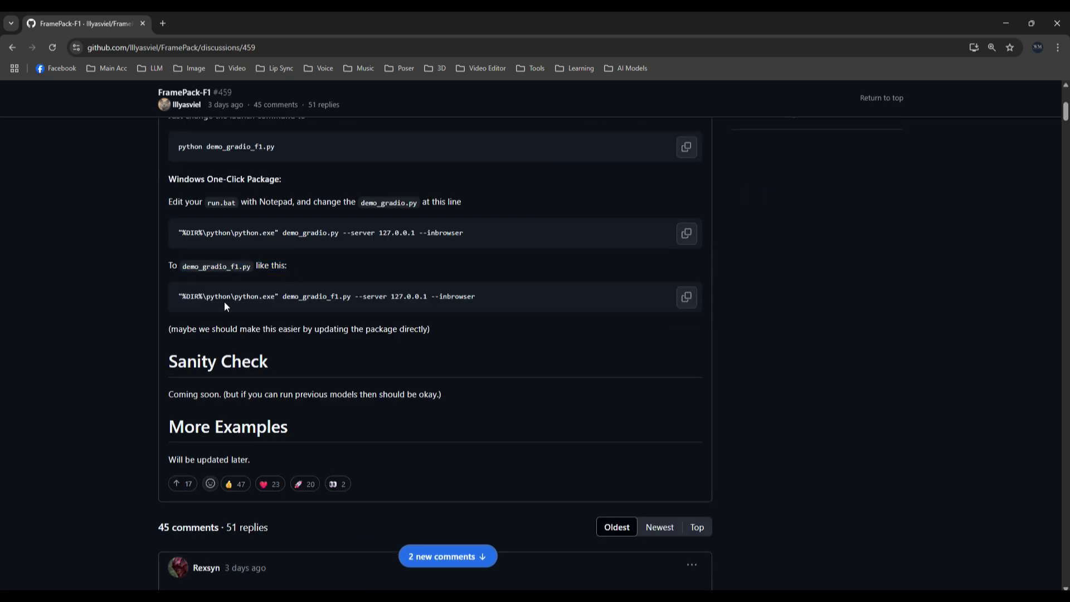
{"action": "left_click", "coordinate": [686, 296]}
{"action": "left_click", "coordinate": [1006, 23]}
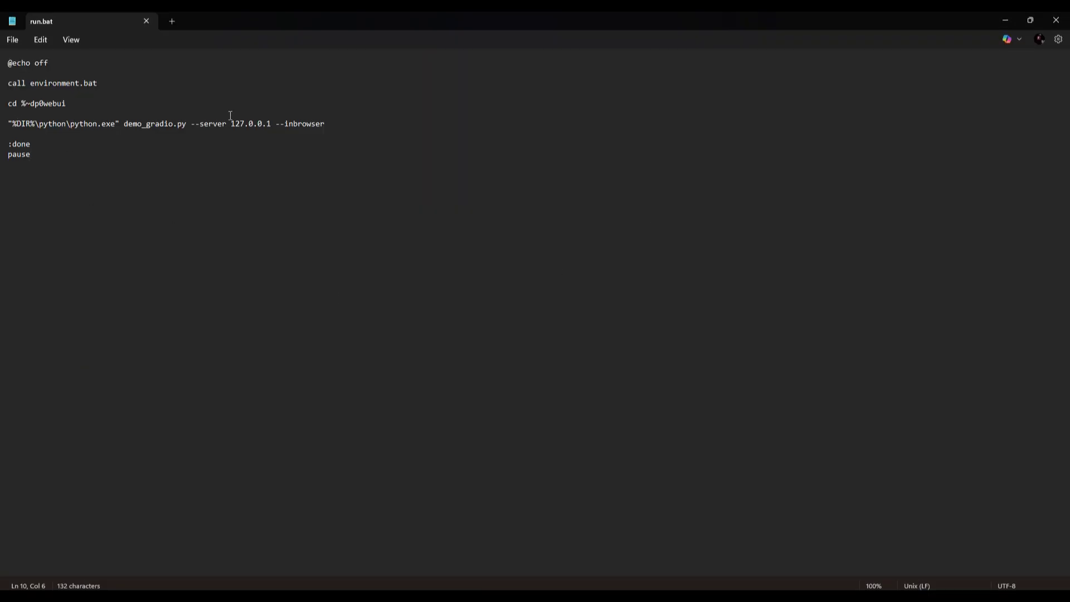
- Replace the demo_gradio.py launch line in run.bat with the demo_gradio_f1.py line
{"action": "left_click", "coordinate": [332, 122]}
{"action": "key", "text": "Return"}
{"action": "key", "text": "ctrl+v"}
{"action": "left_click_drag", "start_coordinate": [331, 124], "coordinate": [8, 113]}
{"action": "key", "text": "BackSpace"}
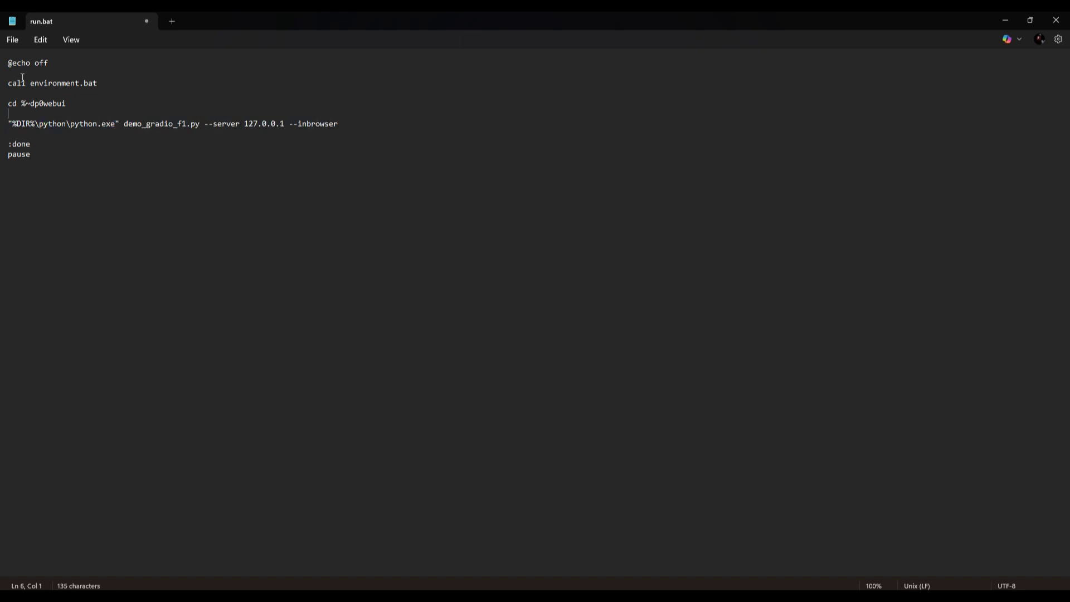
{"action": "left_click", "coordinate": [132, 160]}
- Save and close run.bat, then run it to launch FramePack-F1
{"action": "left_click", "coordinate": [12, 39]}
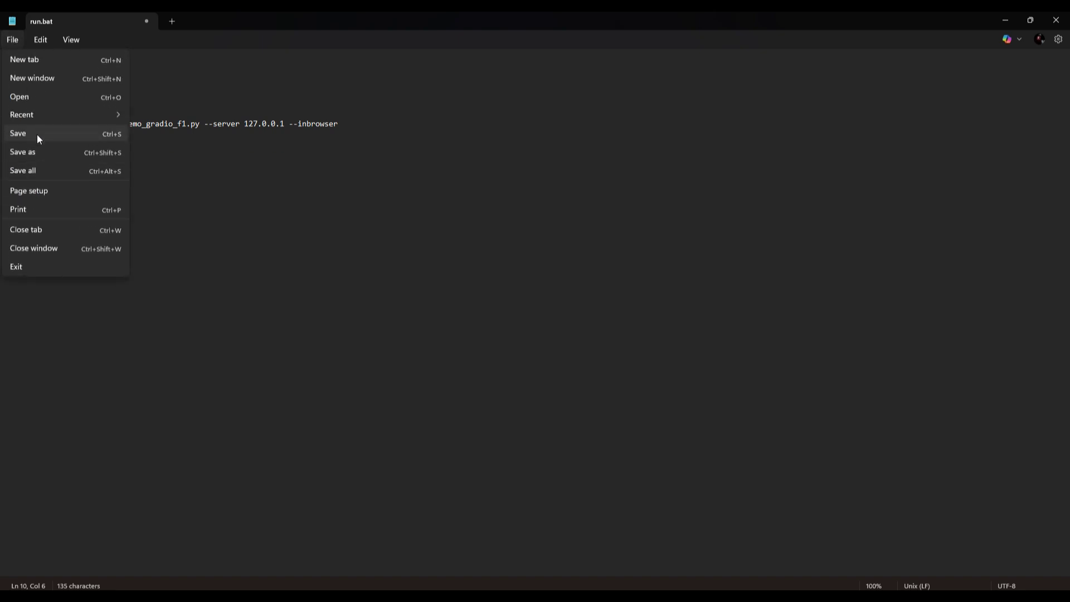
{"action": "left_click", "coordinate": [37, 135]}
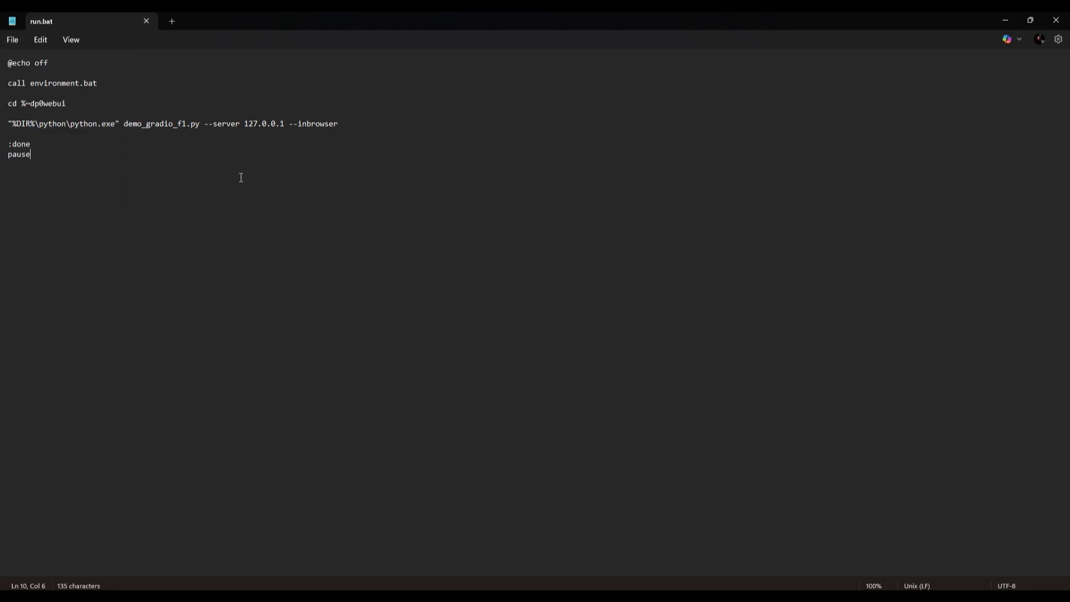
{"action": "left_click", "coordinate": [146, 21]}
{"action": "double_click", "coordinate": [165, 173]}
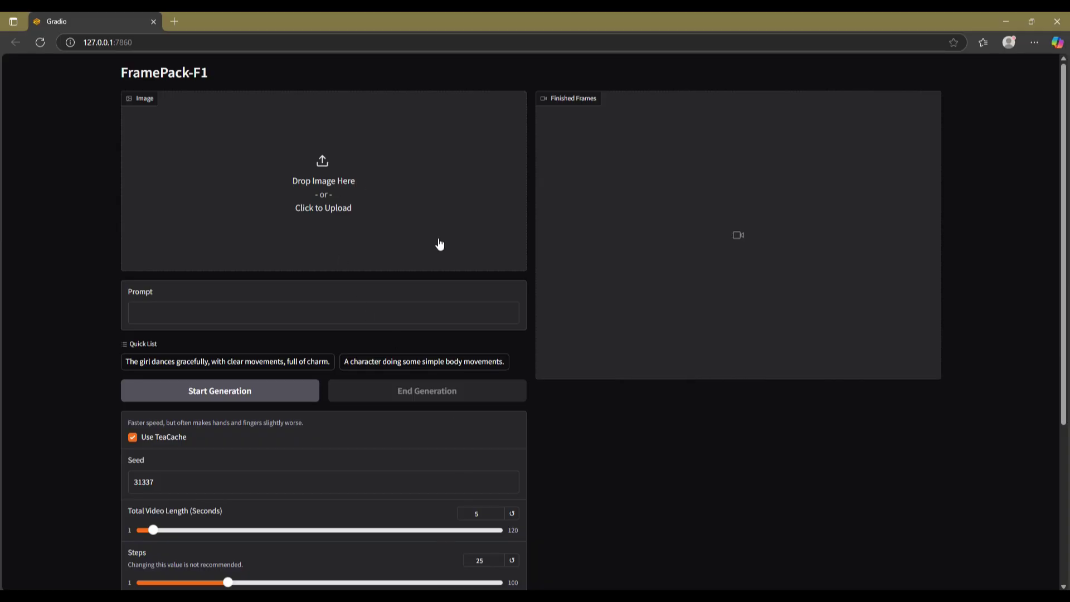
- Highlight the FramePack-F1 page title while the motorcycle video generates
{"action": "double_click", "coordinate": [202, 80]}
{"action": "left_click_drag", "start_coordinate": [219, 71], "coordinate": [85, 72]}
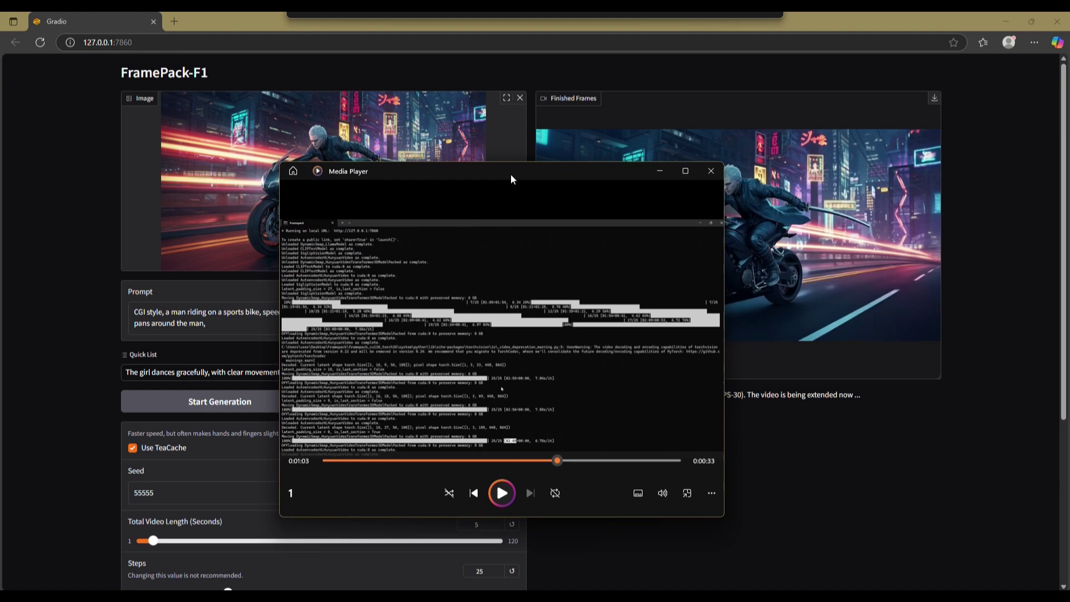
- Enlarge and reposition the original FramePack console recording window, then minimize it
{"action": "left_click_drag", "start_coordinate": [511, 174], "coordinate": [327, 133]}
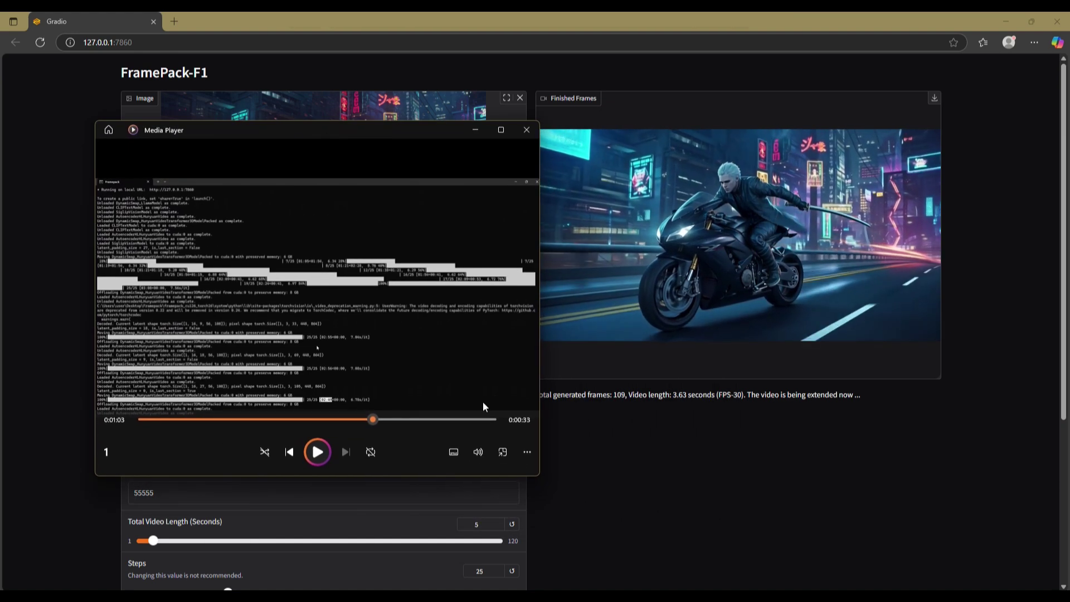
{"action": "left_click_drag", "start_coordinate": [539, 475], "coordinate": [750, 585]}
{"action": "left_click_drag", "start_coordinate": [448, 122], "coordinate": [326, 48]}
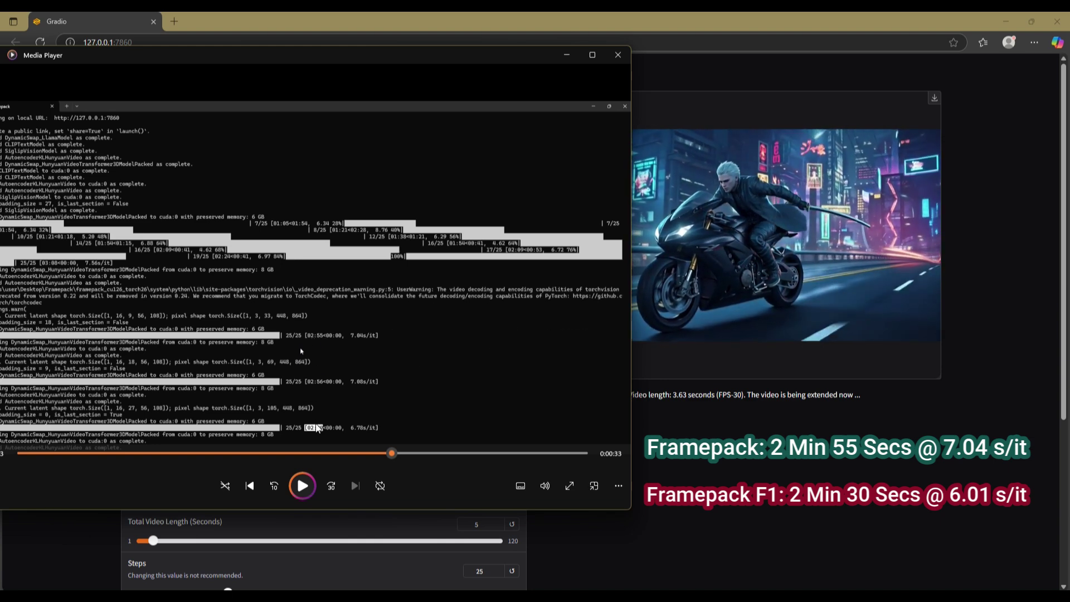
{"action": "left_click", "coordinate": [566, 55]}
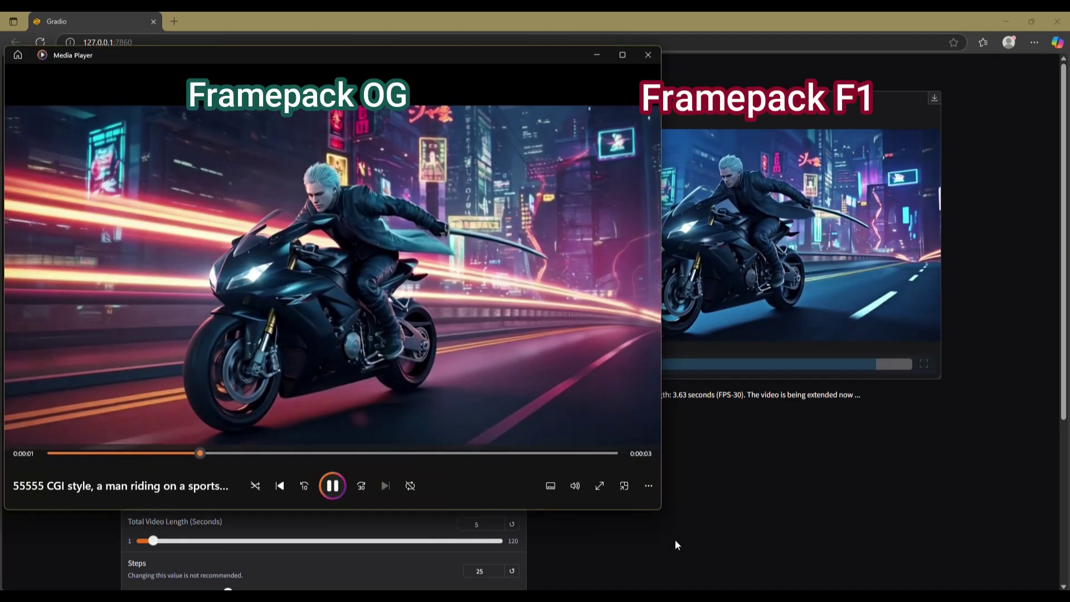
{"action": "left_click_drag", "start_coordinate": [658, 507], "coordinate": [529, 414]}
{"action": "left_click", "coordinate": [267, 390]}
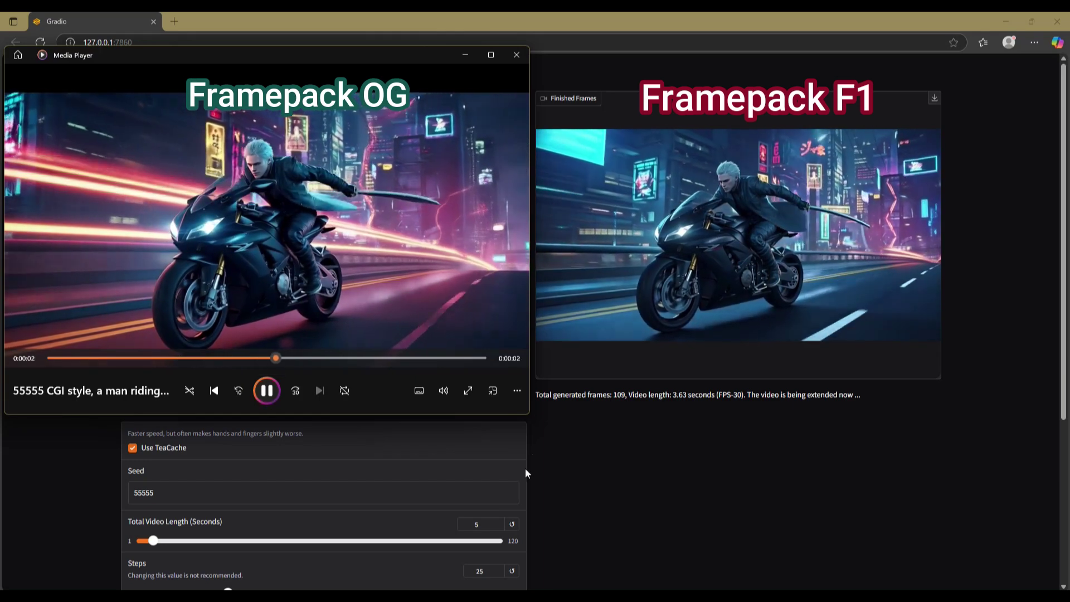
{"action": "left_click_drag", "start_coordinate": [530, 415], "coordinate": [512, 389]}
{"action": "left_click_drag", "start_coordinate": [365, 79], "coordinate": [365, 117]}
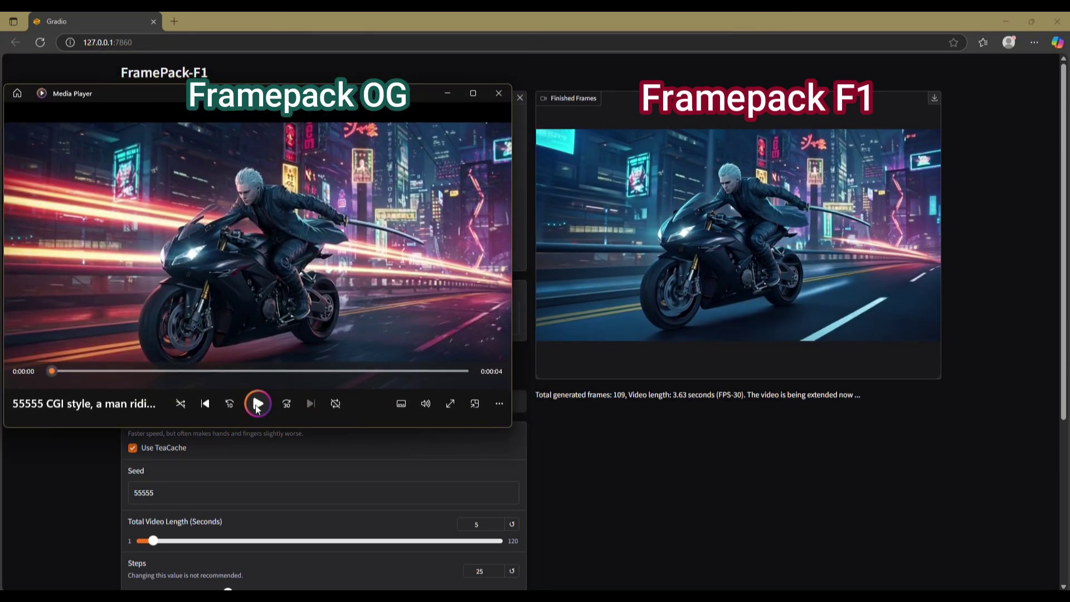
{"action": "left_click", "coordinate": [257, 410]}
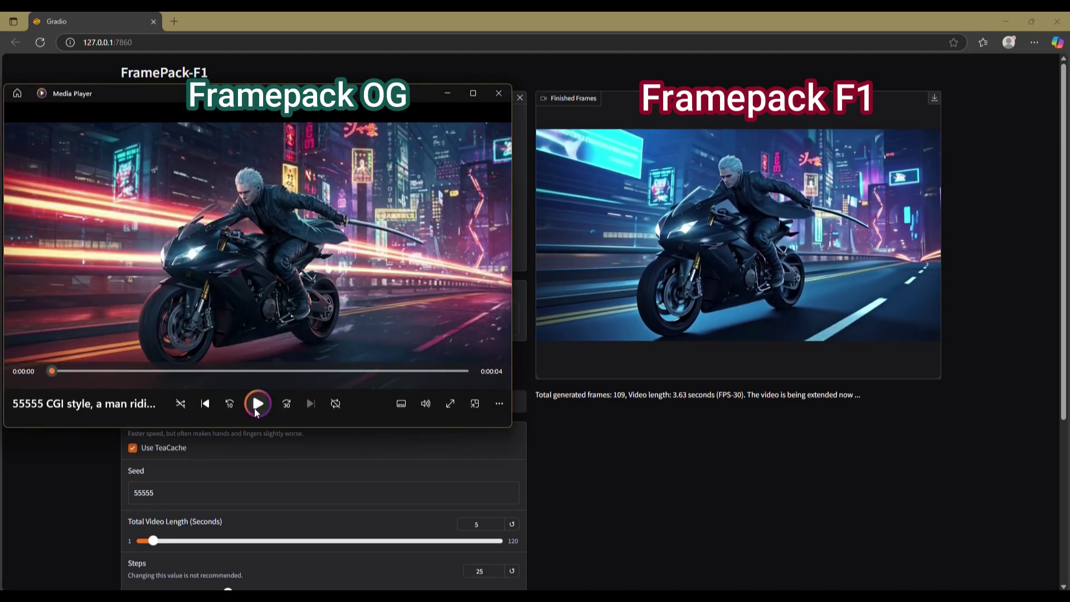
{"action": "left_click", "coordinate": [257, 406]}
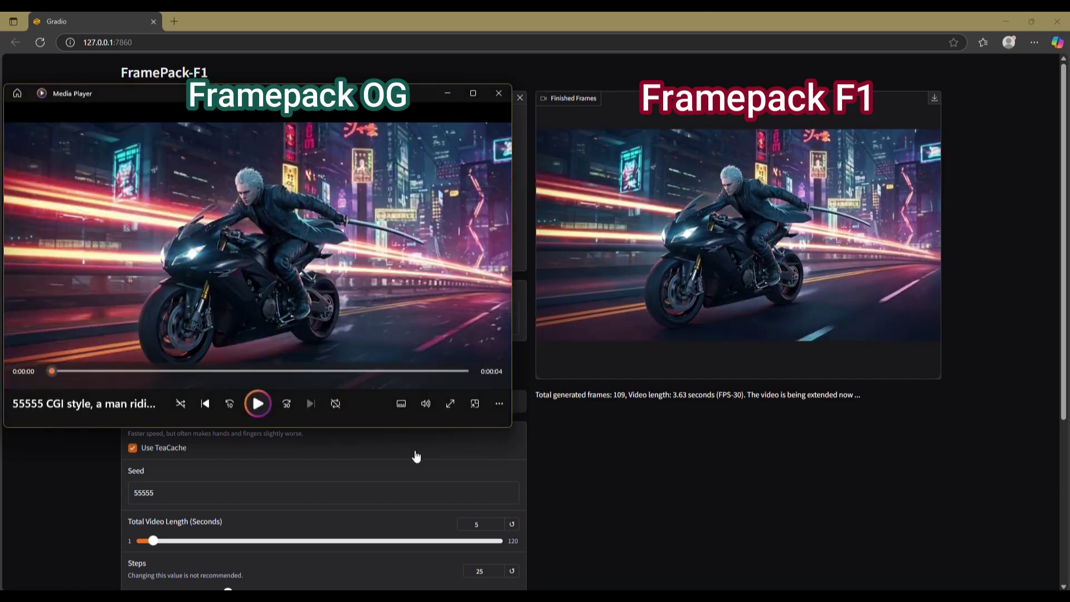
{"action": "left_click", "coordinate": [257, 406]}
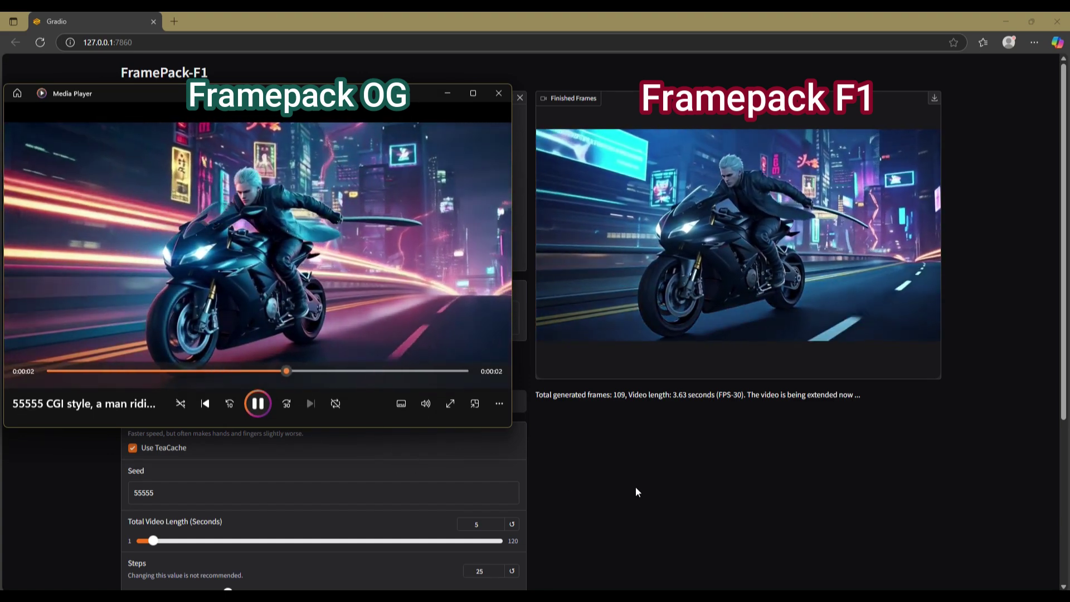
{"action": "key", "text": "alt+F4"}
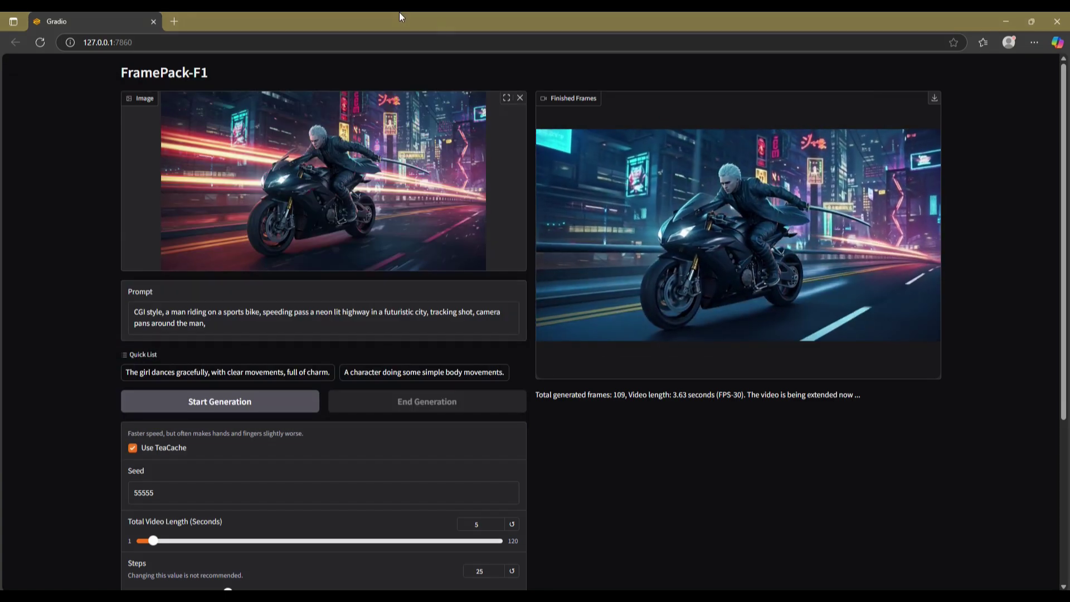